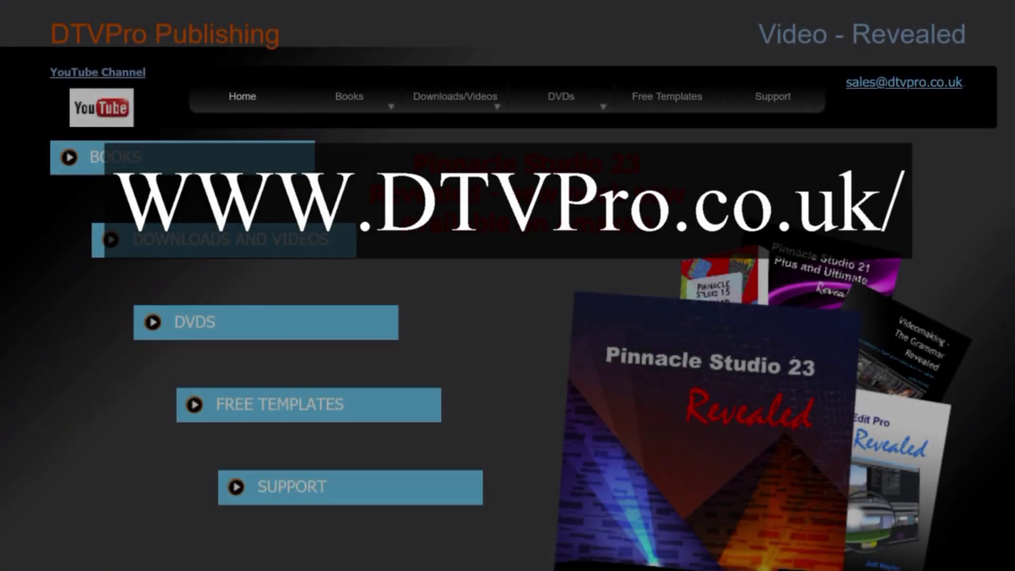
Download cycling news.pstemplate from the DTVPro Free Templates page
left_click(674, 101)
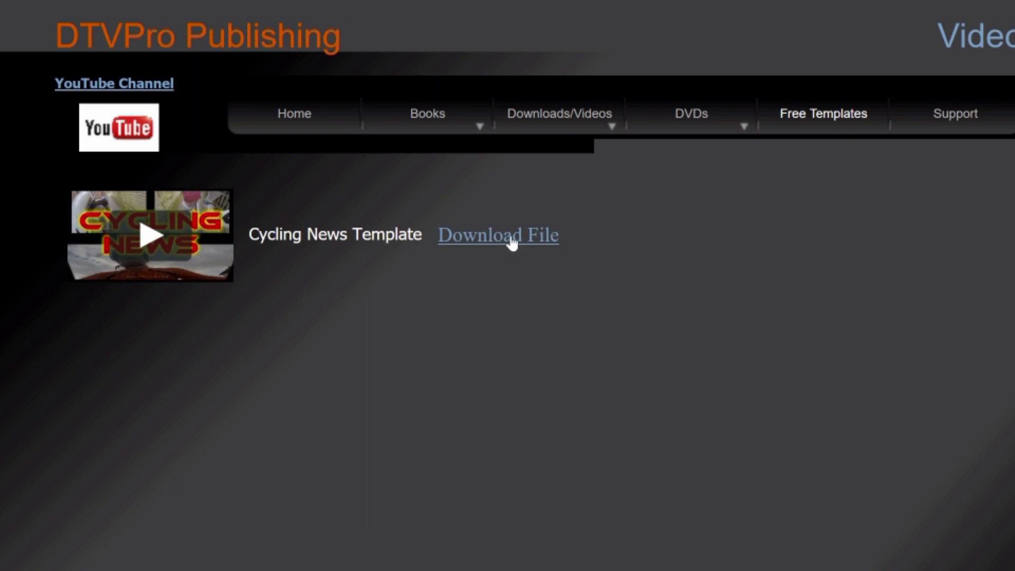
left_click(511, 242)
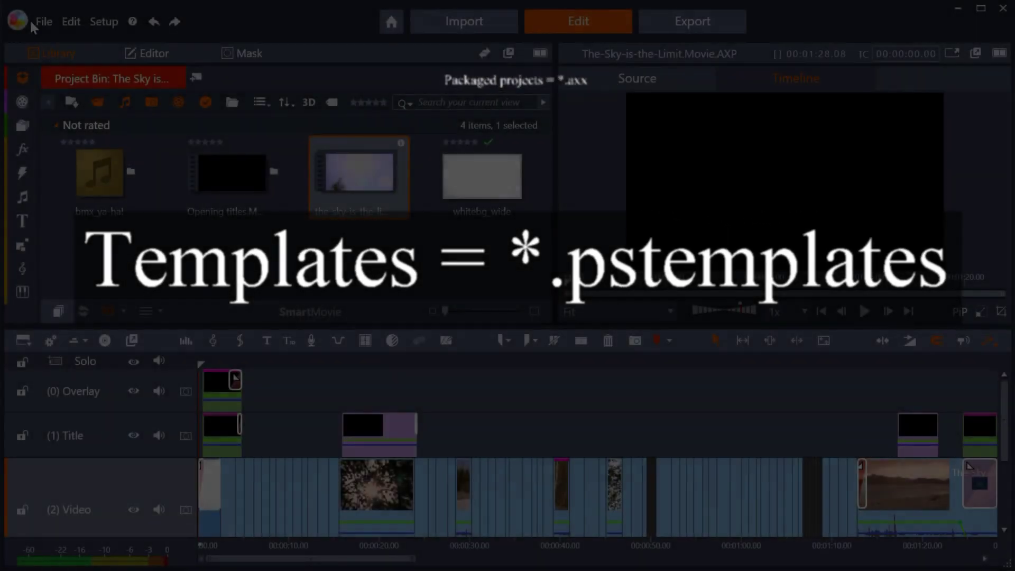
Open cycling news.pstemplate from Downloads using the Studio Template (*.pstemplate) file type
left_click(42, 22)
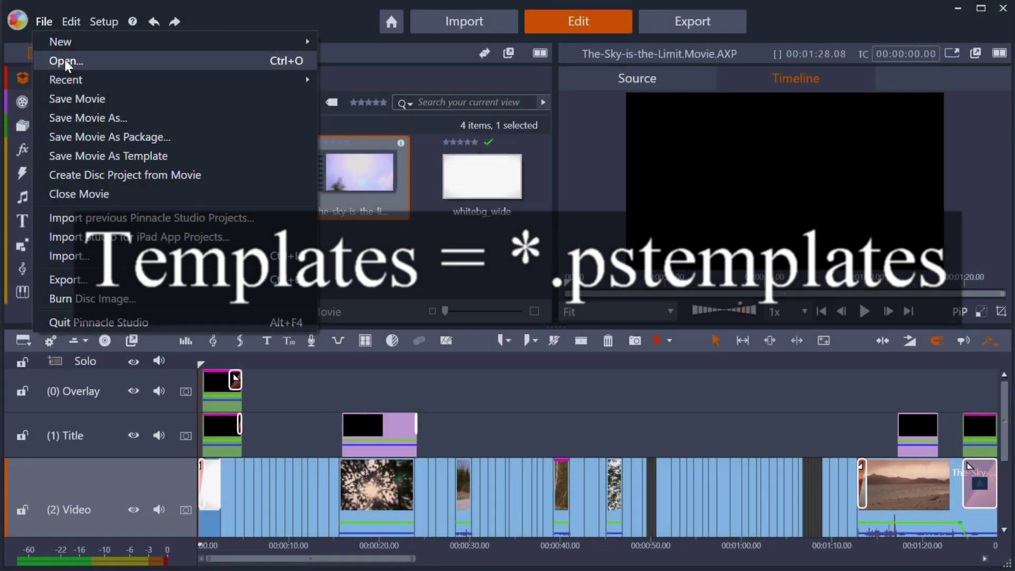
left_click(66, 61)
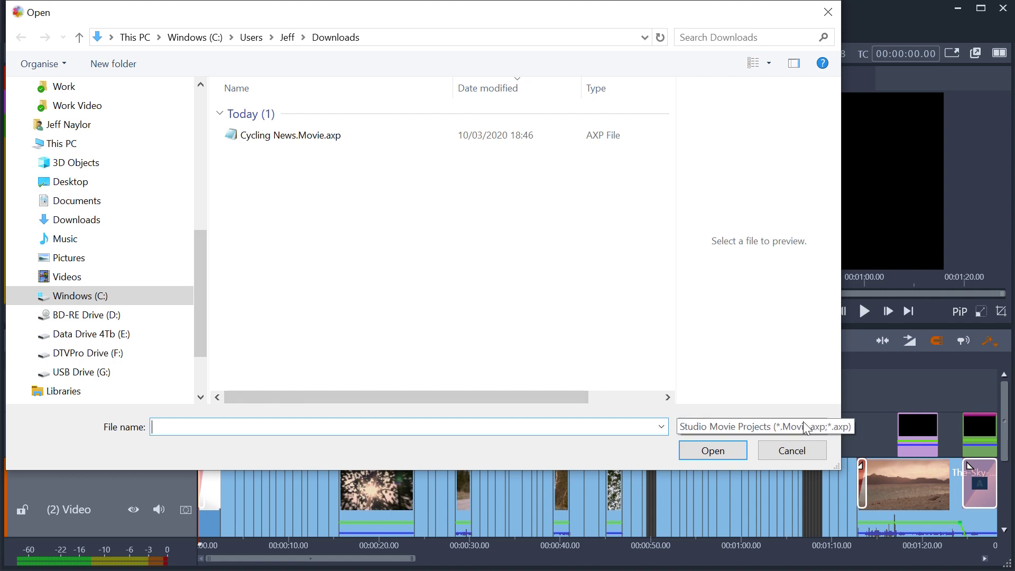
left_click(787, 427)
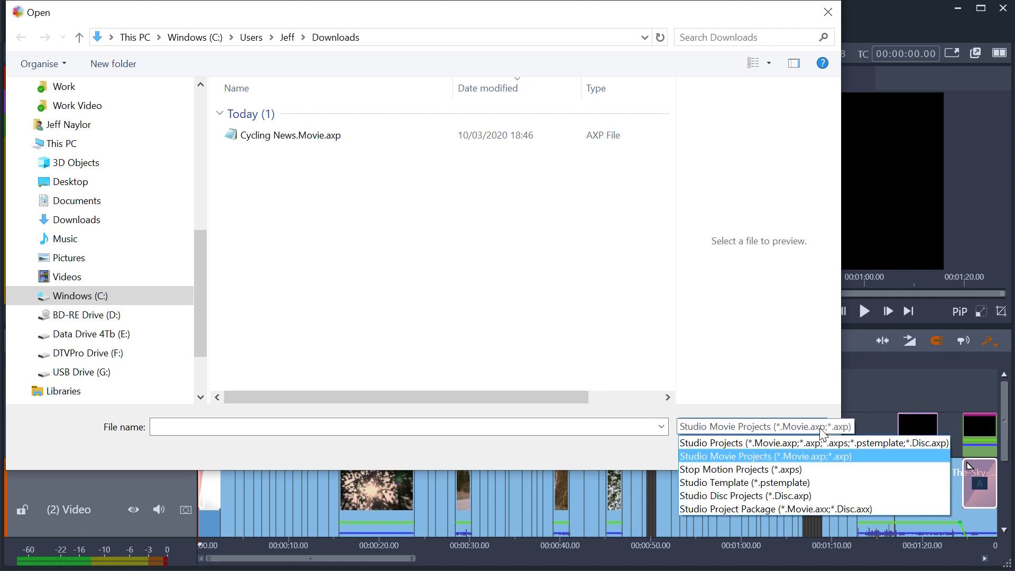
left_click(788, 444)
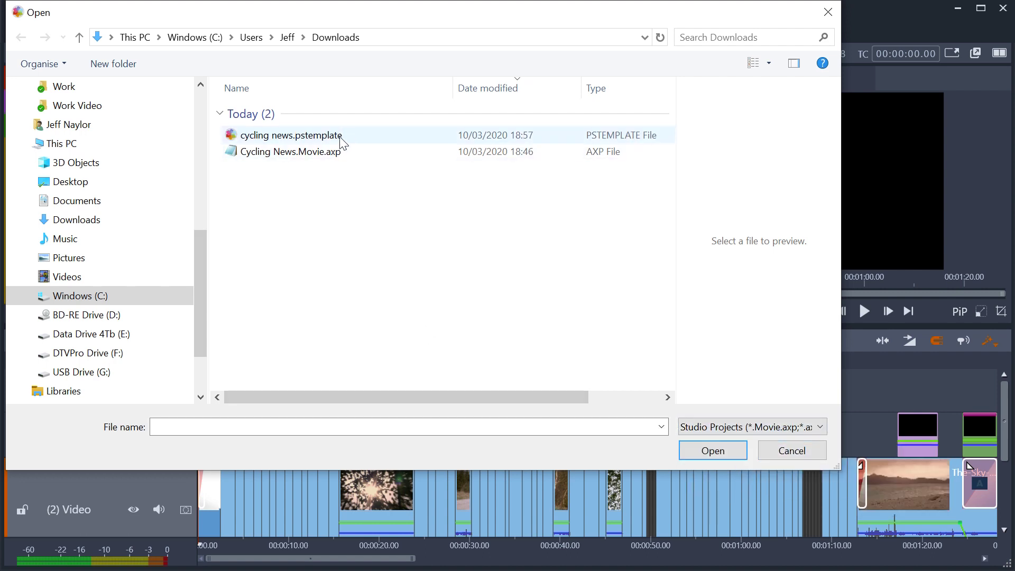
left_click(804, 428)
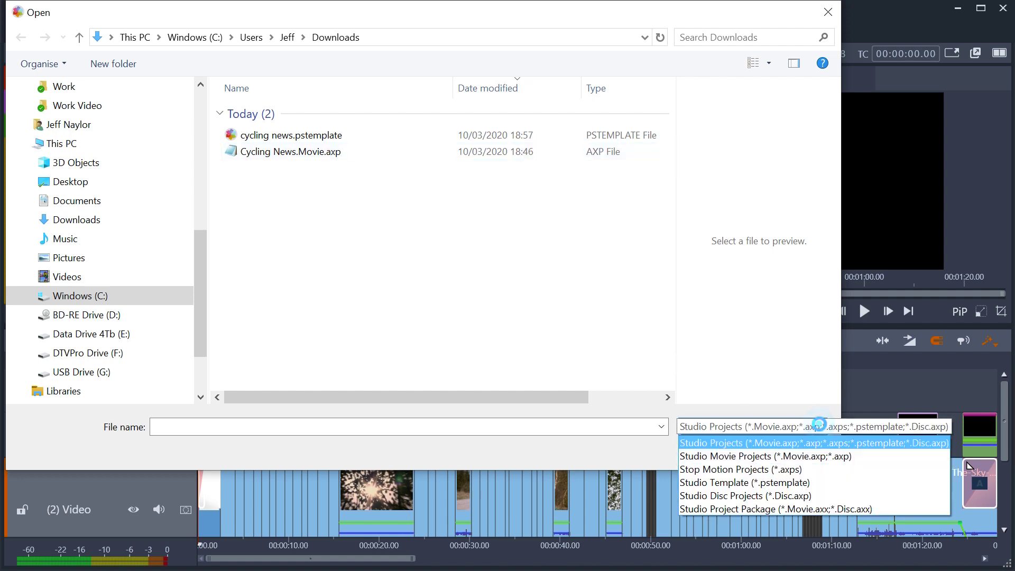
left_click(791, 483)
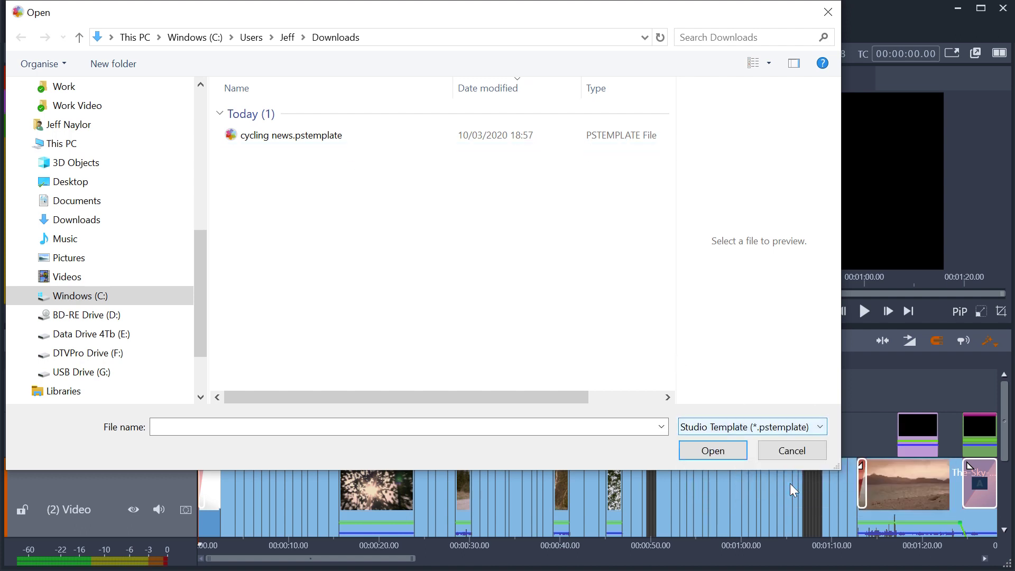
left_click(317, 137)
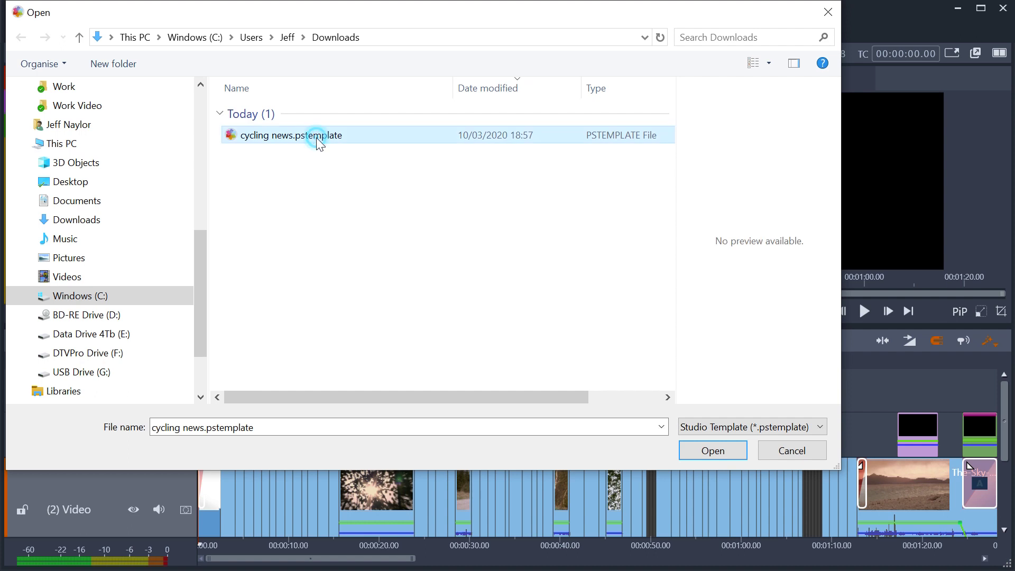
left_click(709, 451)
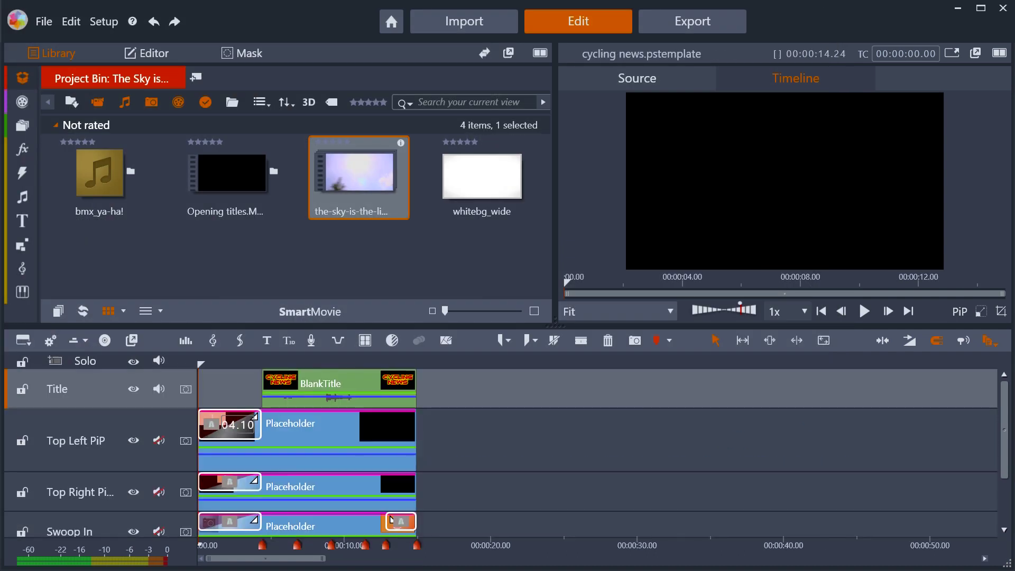
Scrub through the Cycling News template preview and show the timeline editing-mode options
left_click(724, 282)
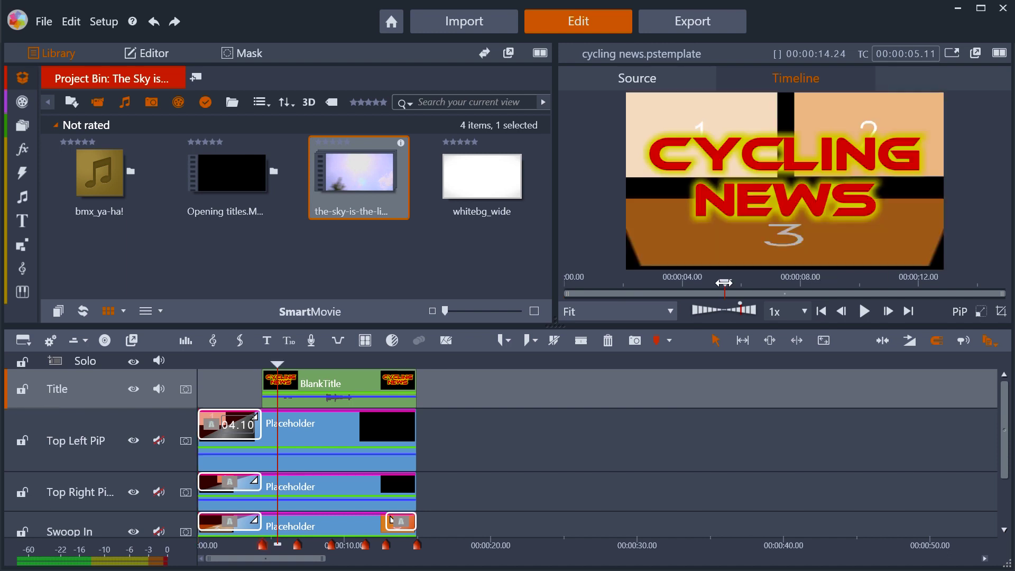
left_click_drag(724, 283, 1003, 283)
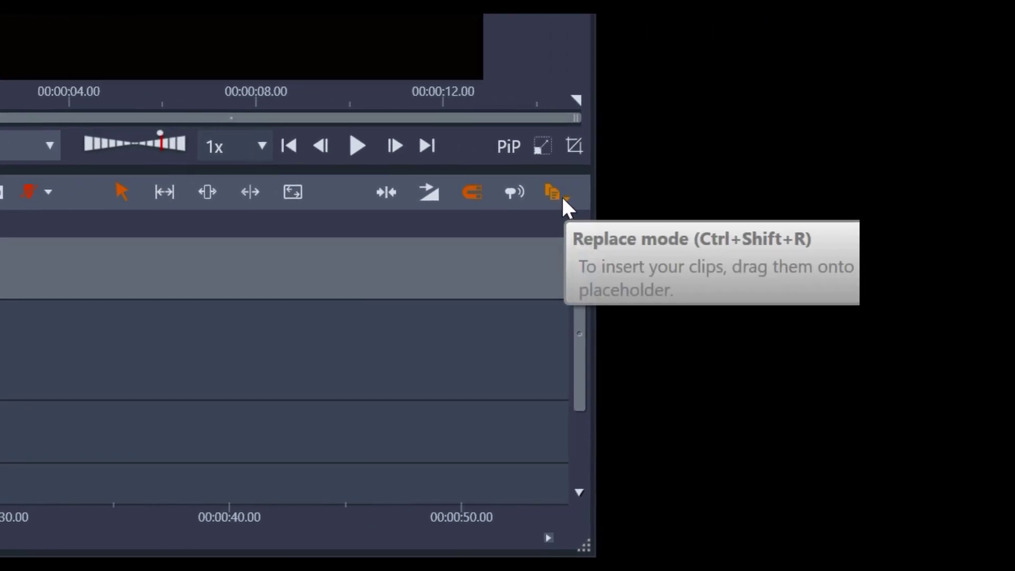
left_click(563, 197)
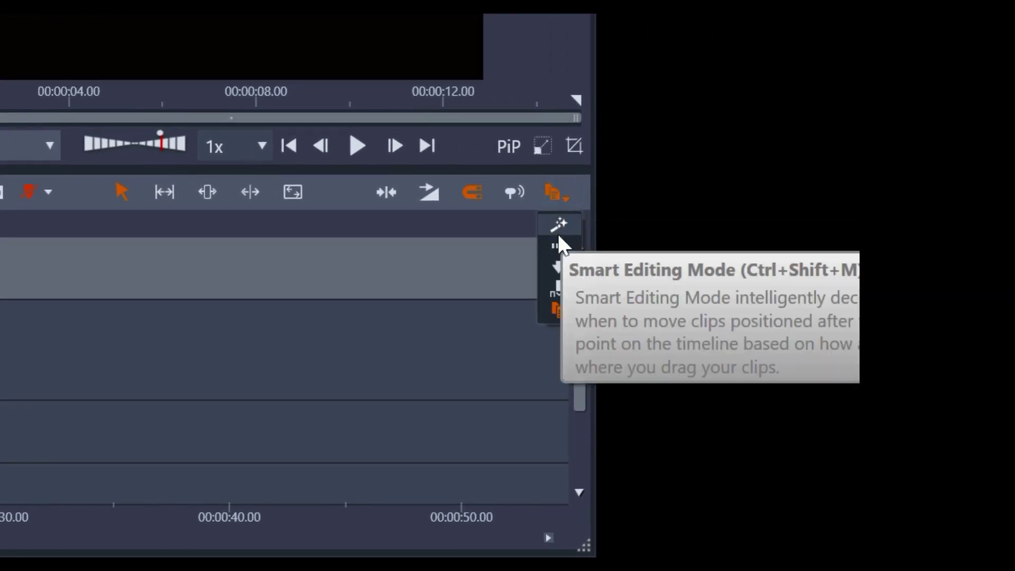
Switch to Replace mode and fill the Top Left and Top Right PiP placeholders with sky footage
left_click(559, 310)
left_click_drag(809, 147, 284, 429)
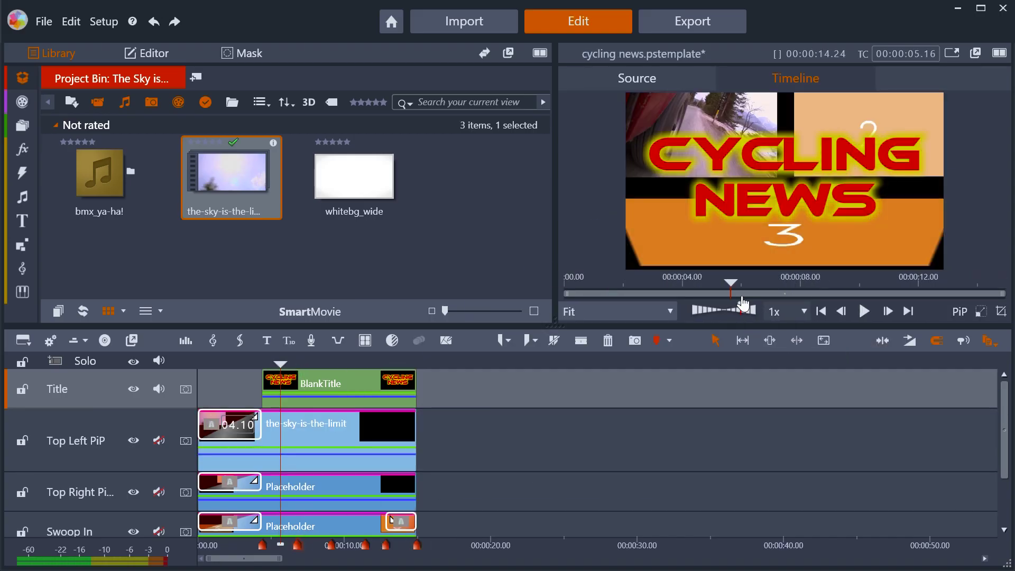
left_click(627, 72)
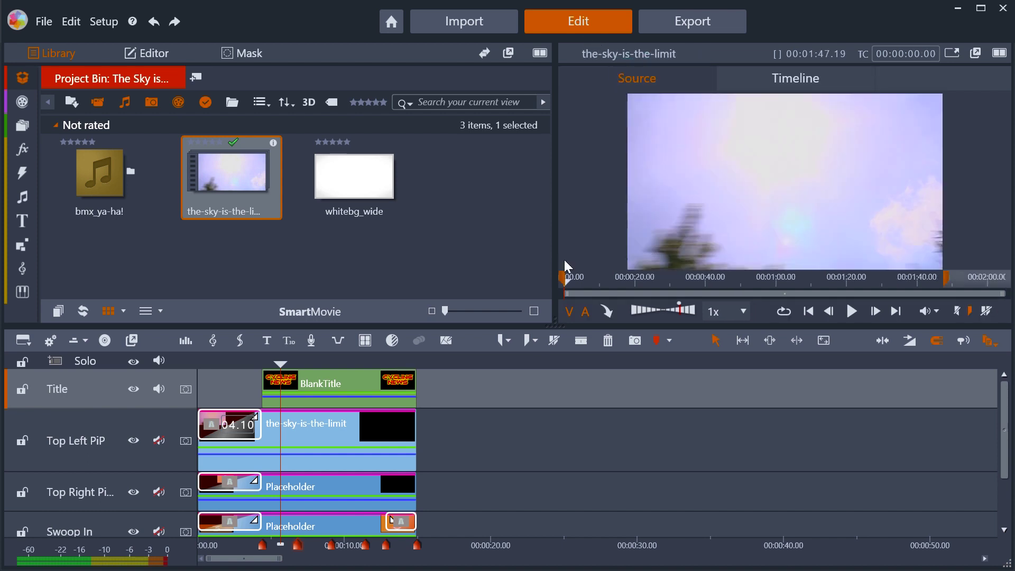
left_click_drag(568, 285, 704, 296)
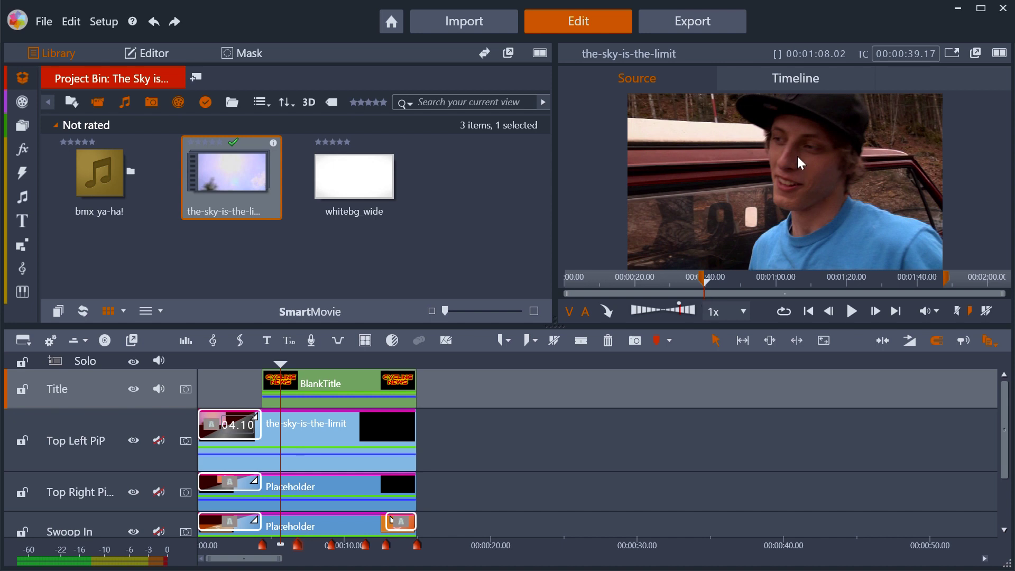
left_click_drag(797, 155, 263, 481)
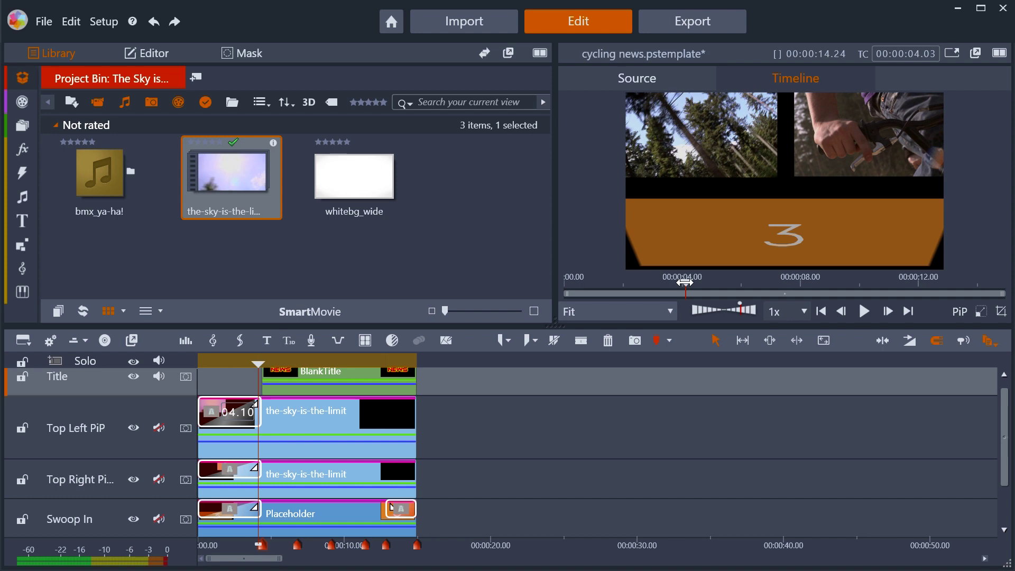
Start the-sky-is-the-limit clip near 1:10 and drop it onto the Swoop In placeholder
left_click(650, 78)
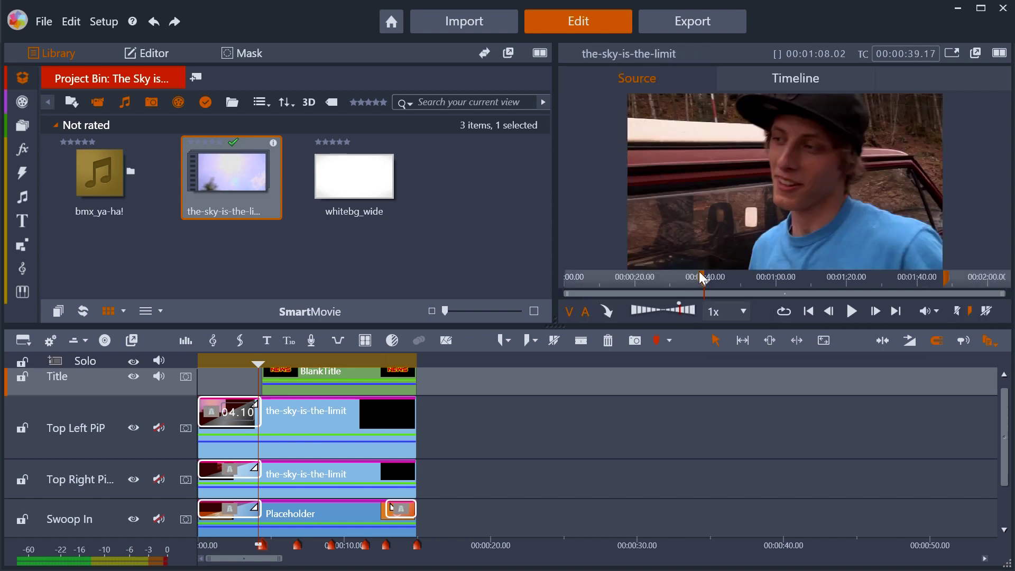
left_click_drag(703, 275, 809, 293)
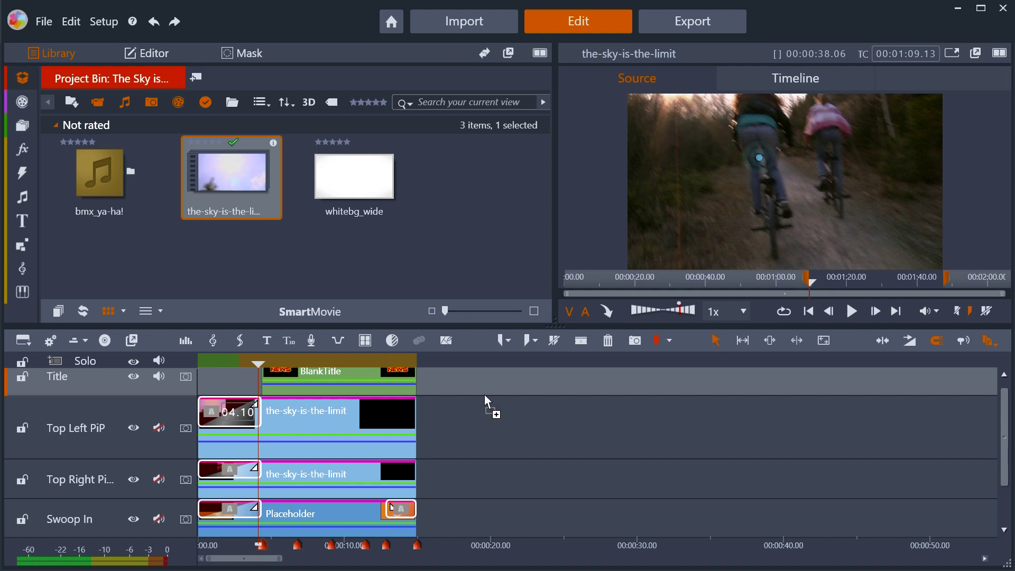
left_click_drag(486, 402, 454, 515)
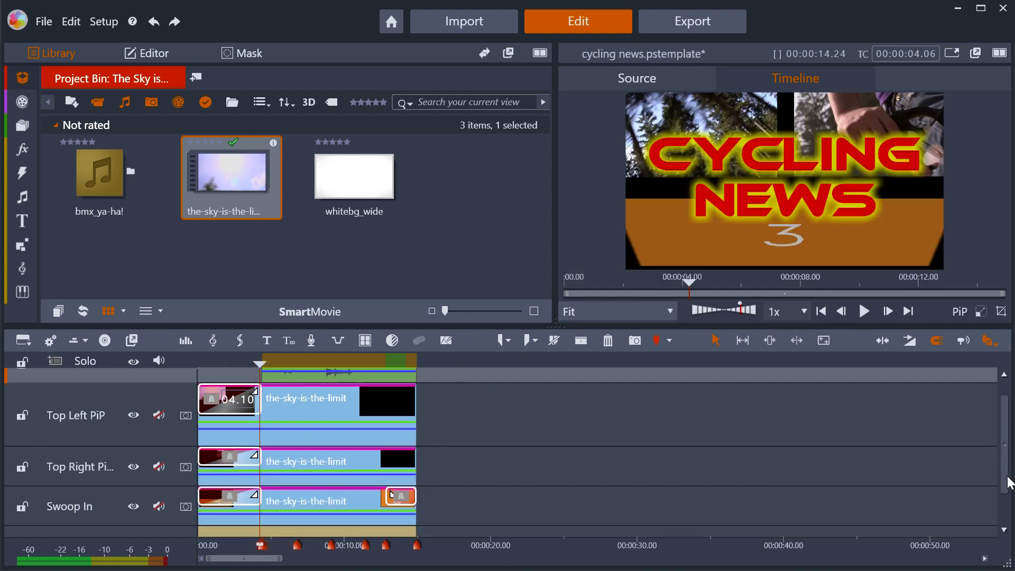
scroll(1004, 478, "up", 1)
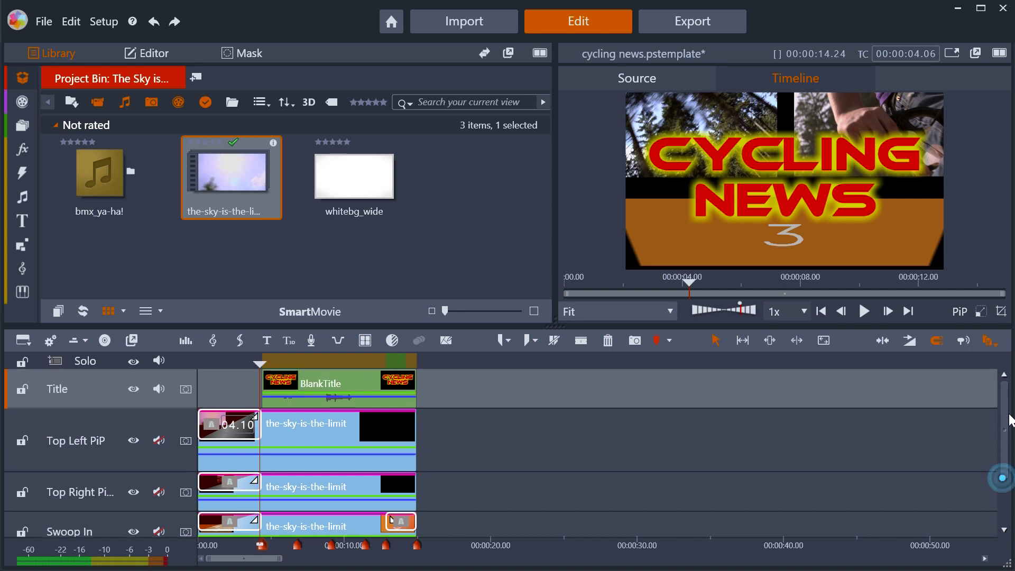
Replace the BlankTitle text 'Cycling News' with 'The Sky is the limit'
left_click(347, 381)
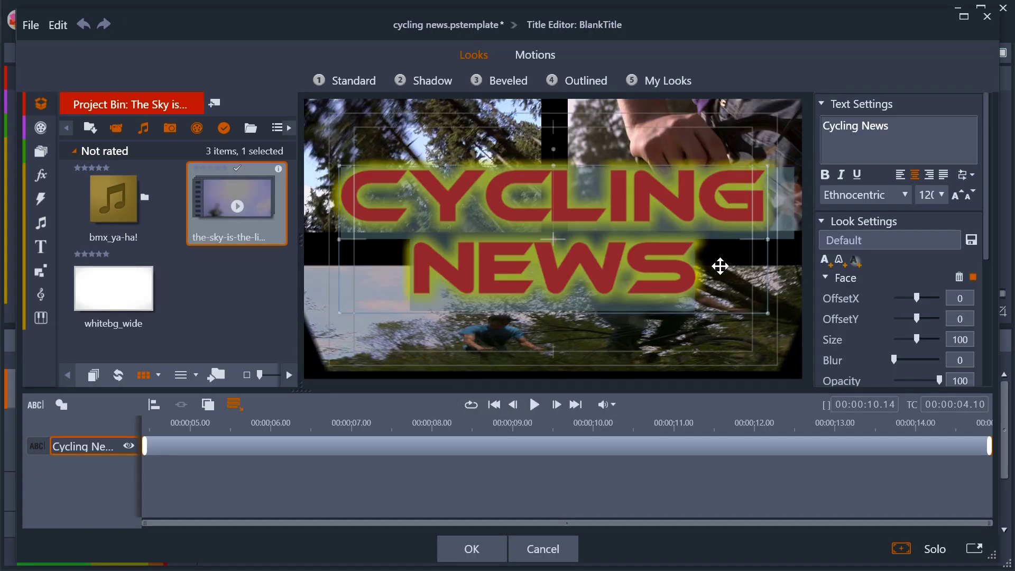
key("ctrl+a")
key("Delete")
type("The")
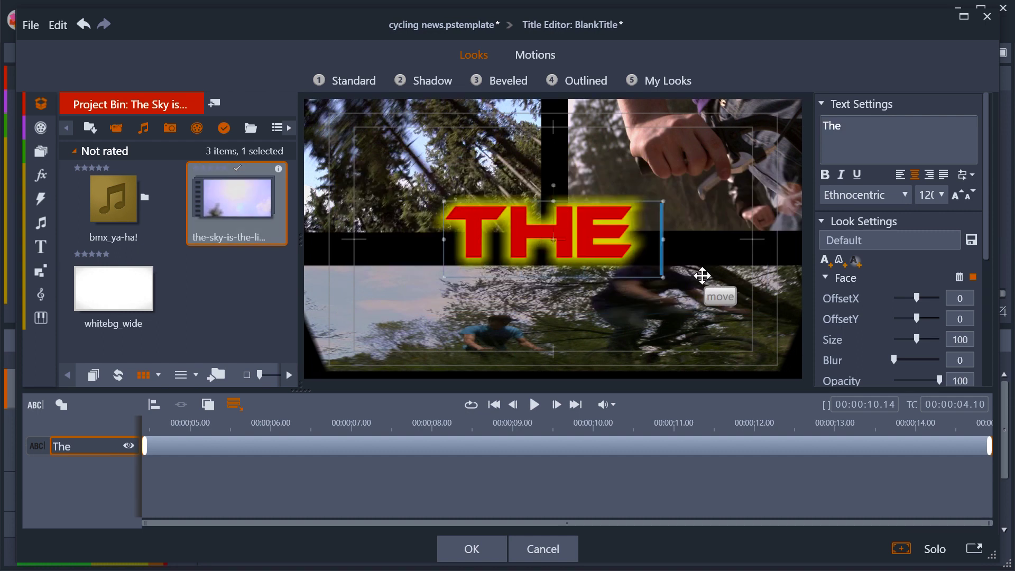
type(" Sky is the")
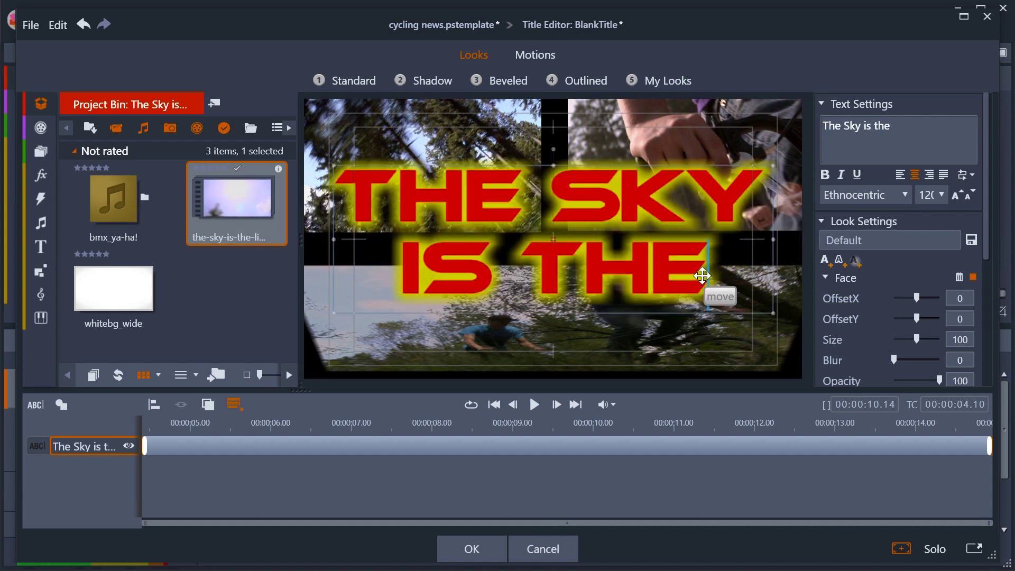
type(" limit")
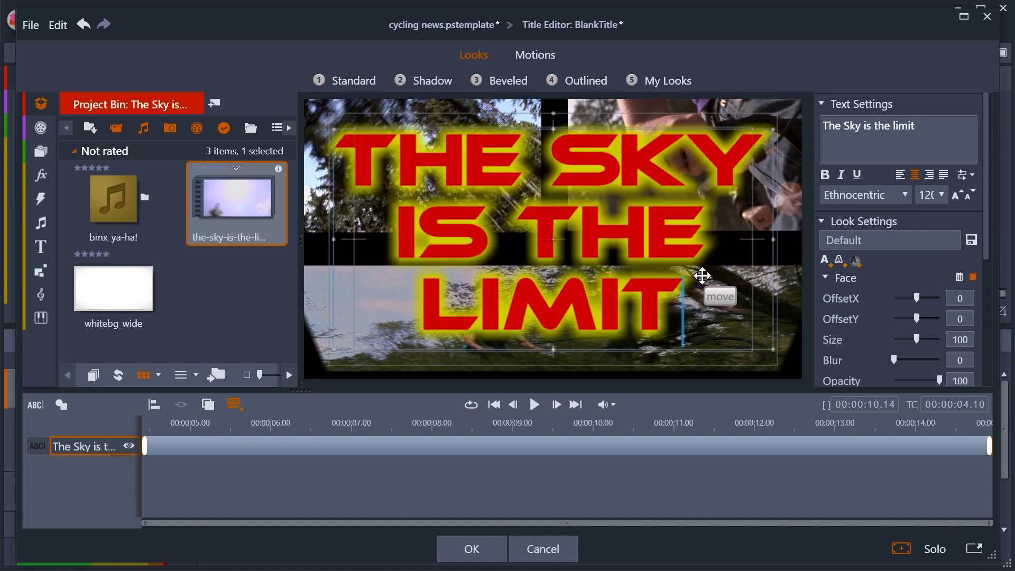
left_click(474, 548)
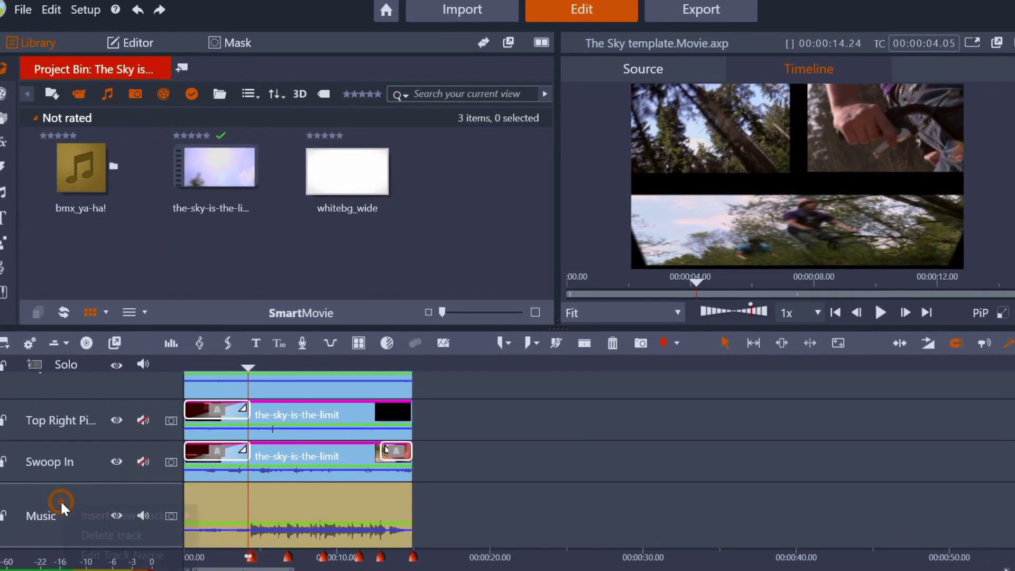
Insert a new track above Music and place the whitebg_wide image on it
right_click(80, 500)
mouse_move(113, 518)
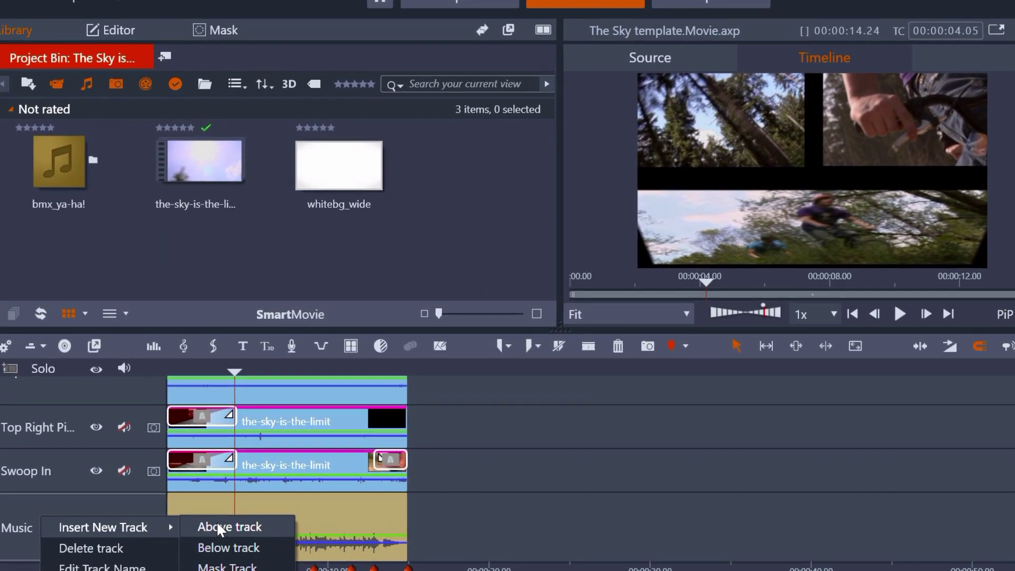
left_click(228, 513)
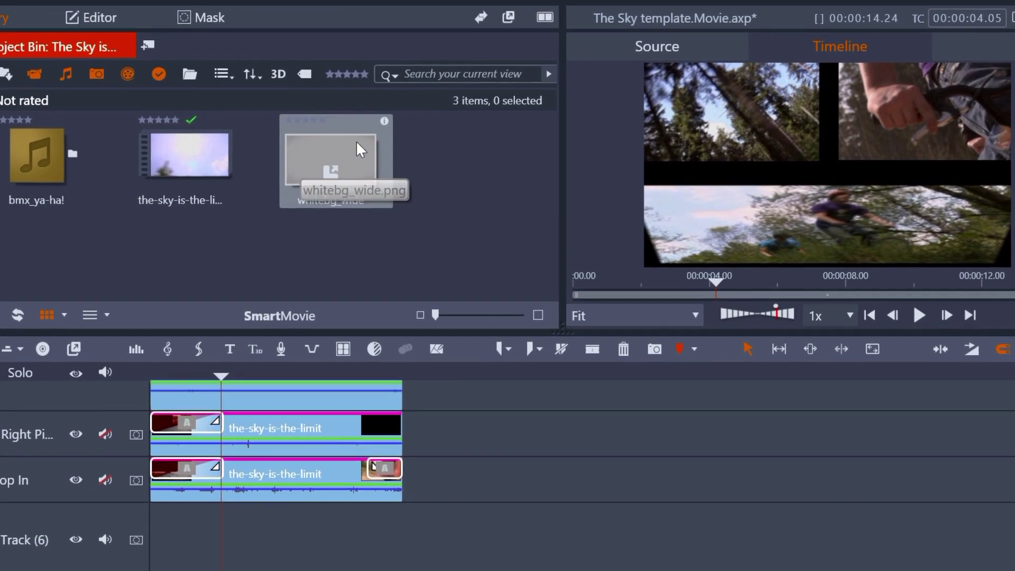
left_click_drag(360, 144, 383, 545)
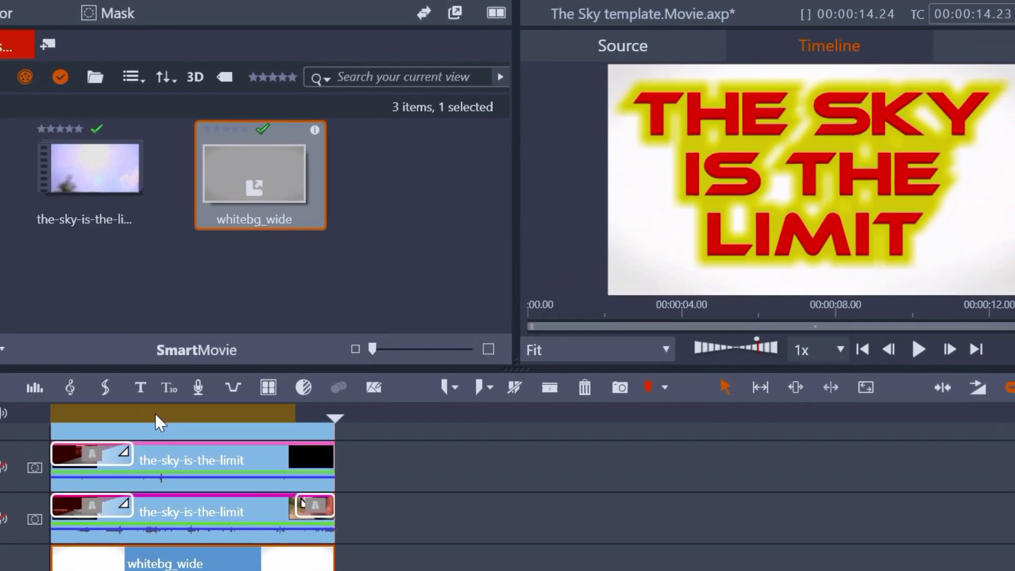
left_click(213, 386)
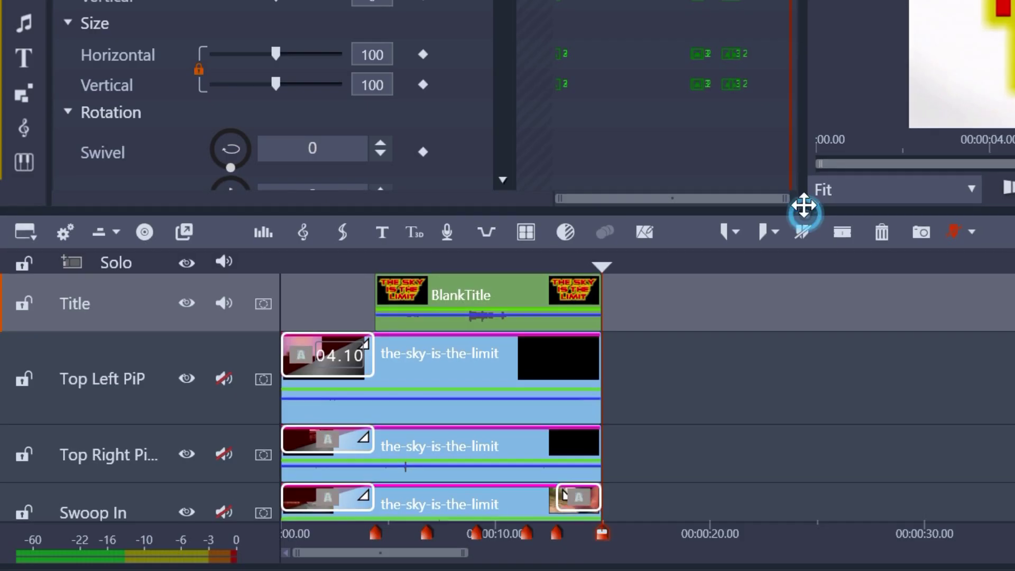
Select every clip on all tracks and save them as group project 'The Sky'
left_click_drag(803, 206, 814, 33)
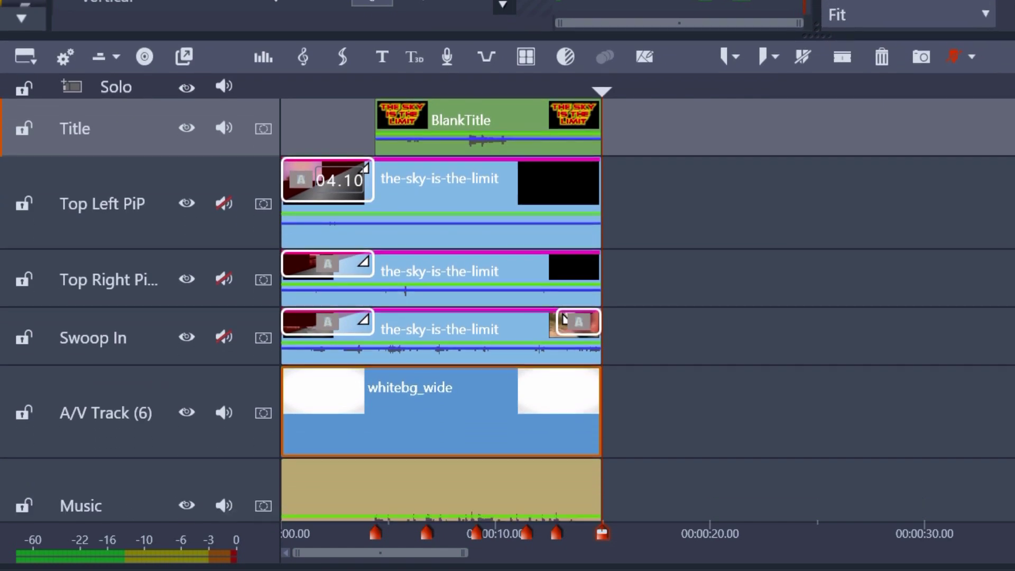
left_click_drag(669, 125, 325, 494)
right_click(499, 492)
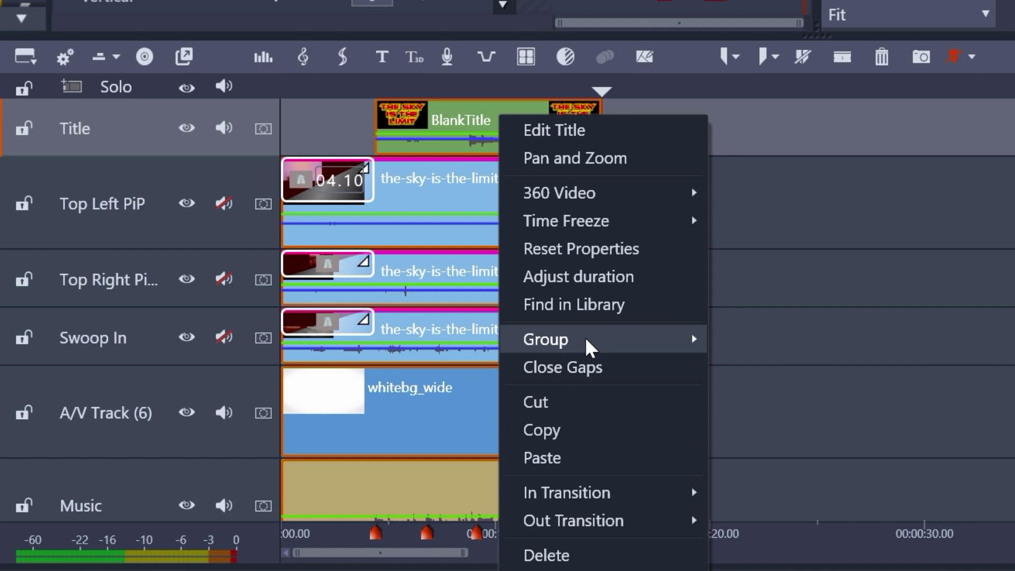
mouse_move(584, 342)
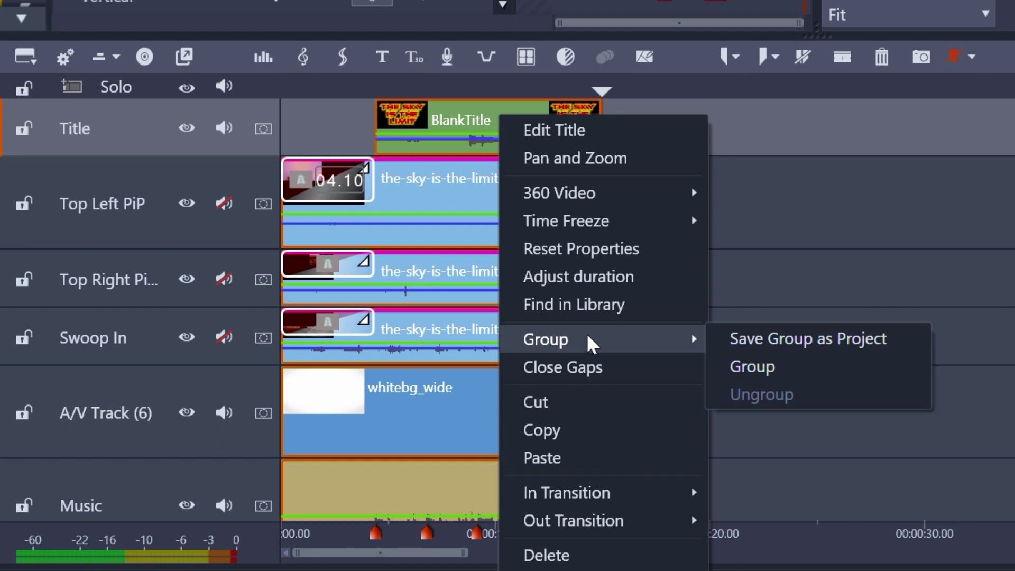
left_click(759, 341)
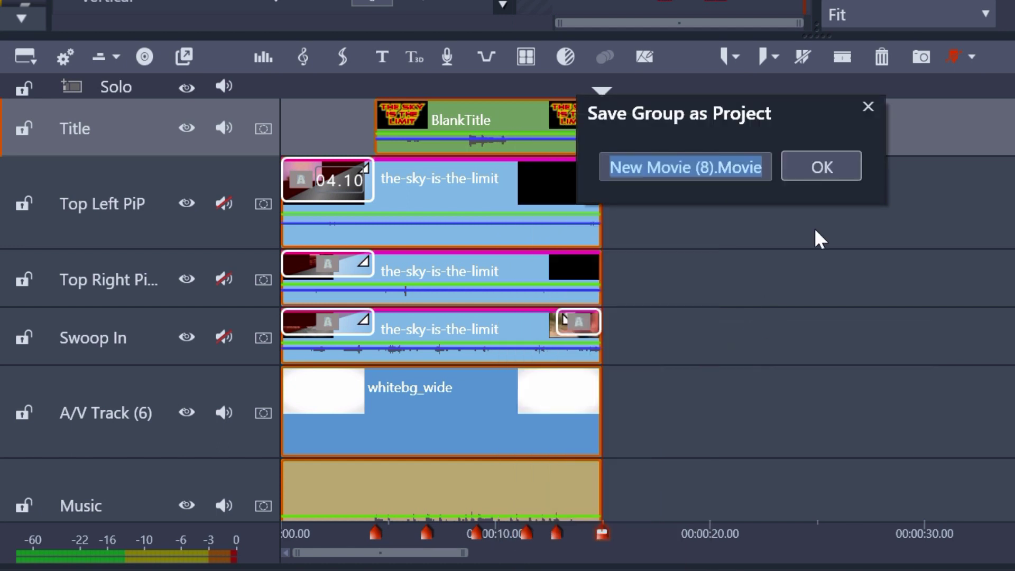
type("The S")
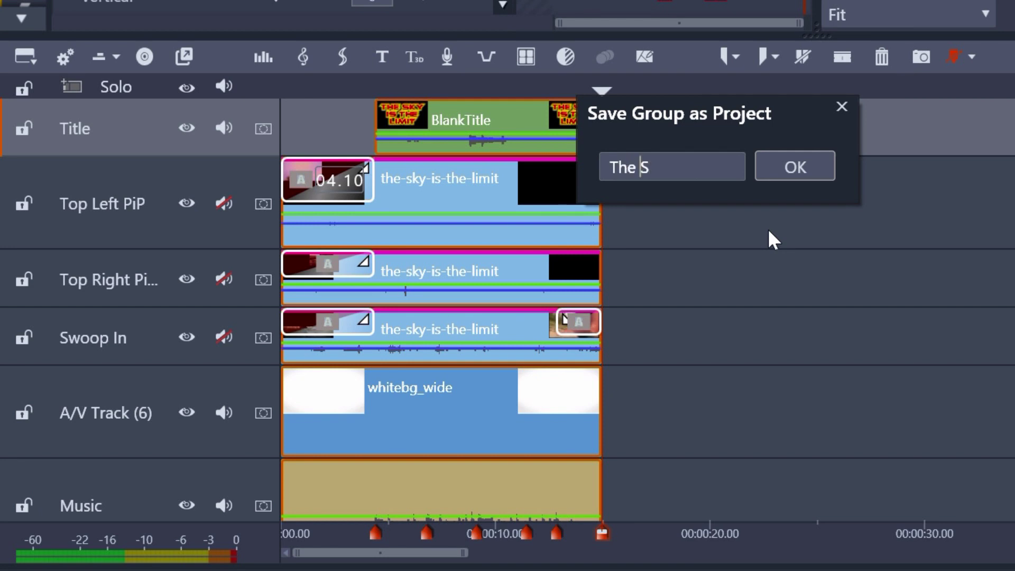
type("ky")
left_click(793, 164)
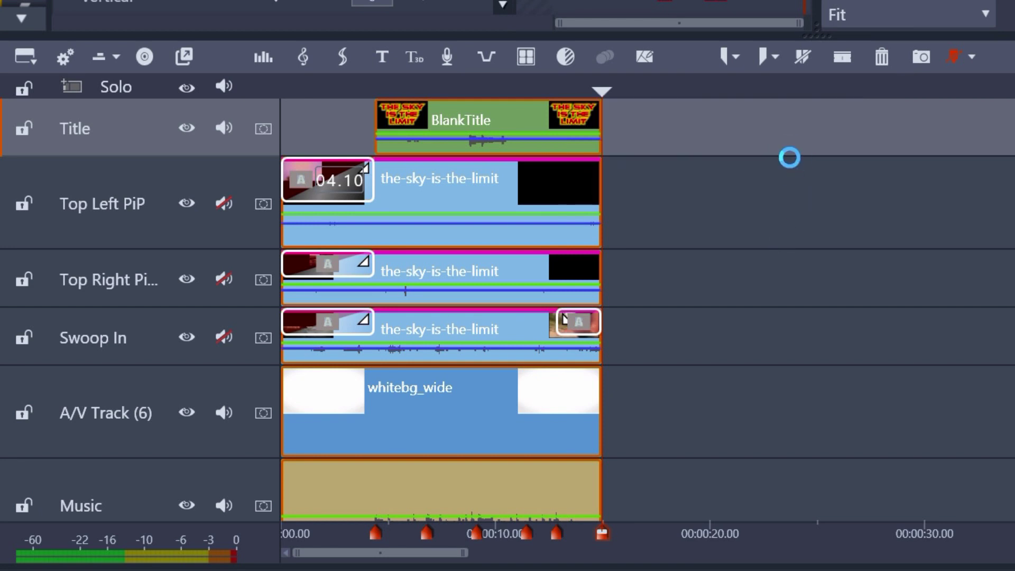